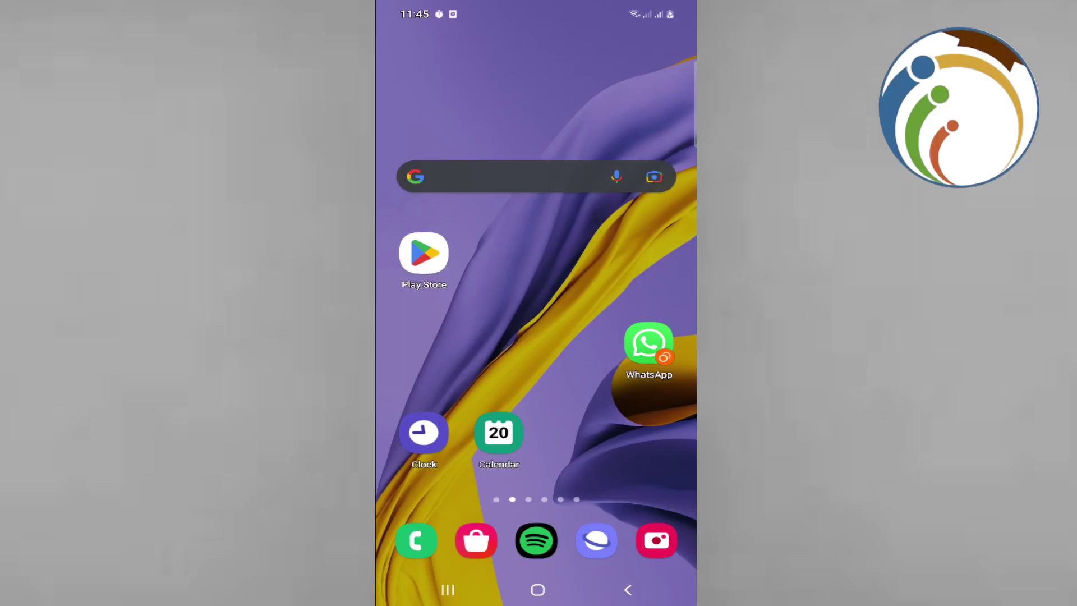
Reopen Twitter (X) from the app drawer's recent apps to its For you feed.
left_click_drag(537, 379, 536, 168)
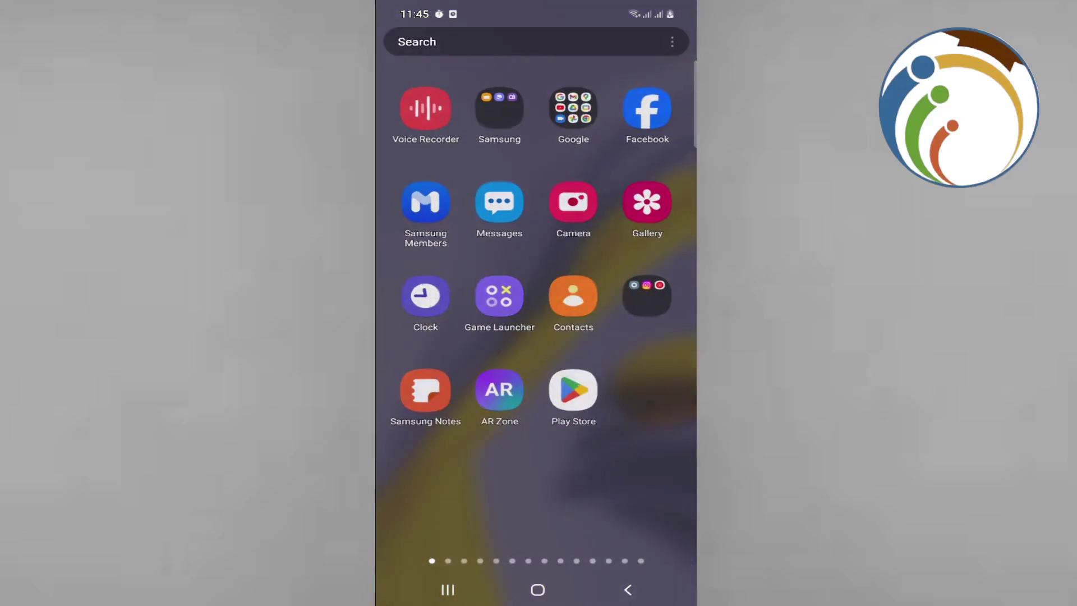
left_click(447, 589)
left_click(537, 589)
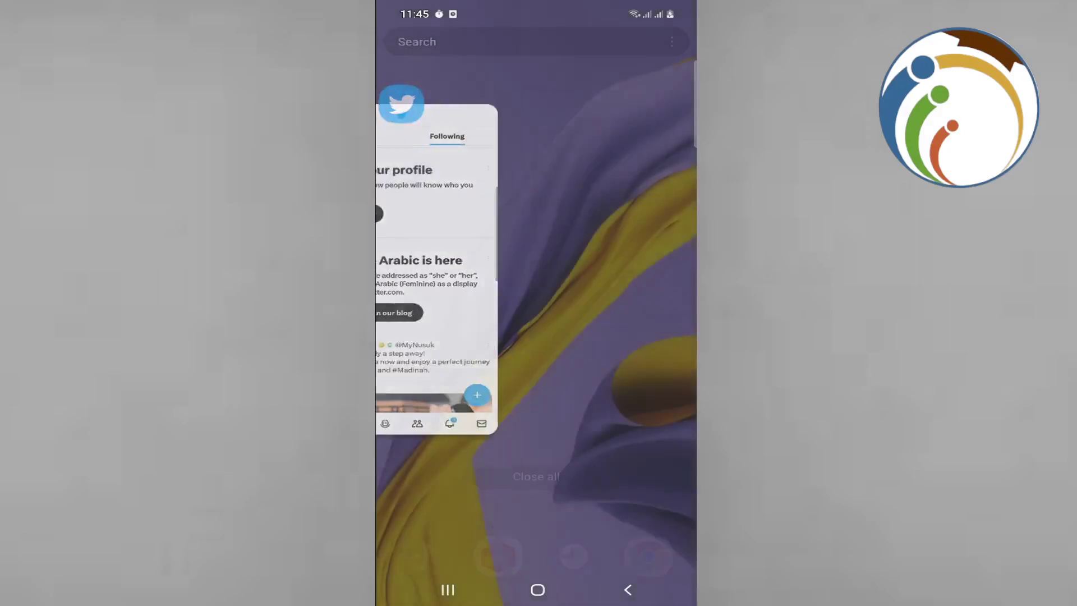
left_click(448, 589)
left_click(536, 270)
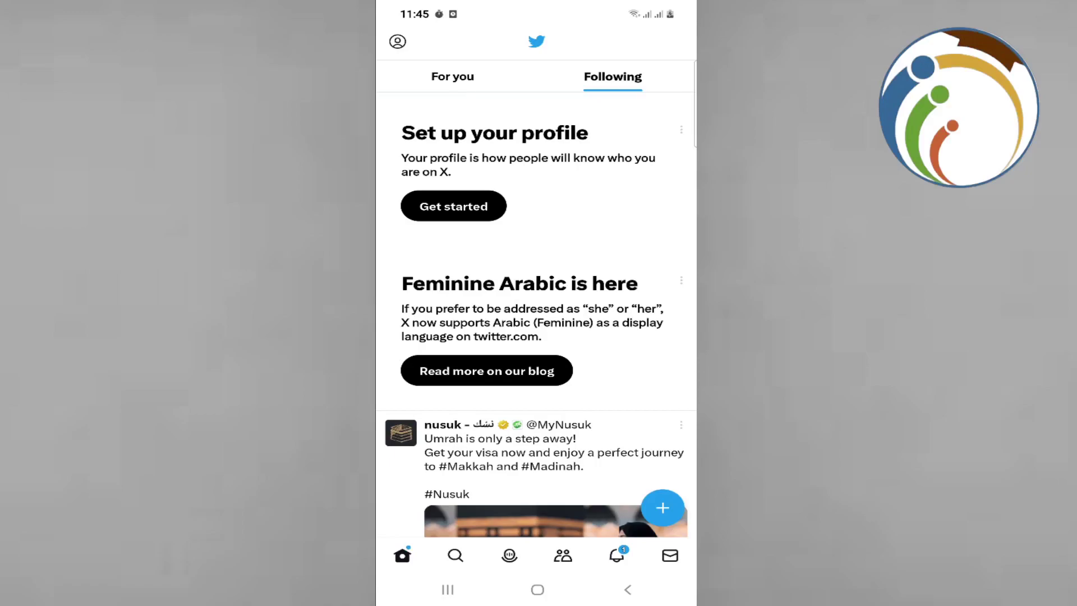
Go to Settings and privacy from the profile navigation drawer.
left_click_drag(438, 337, 640, 337)
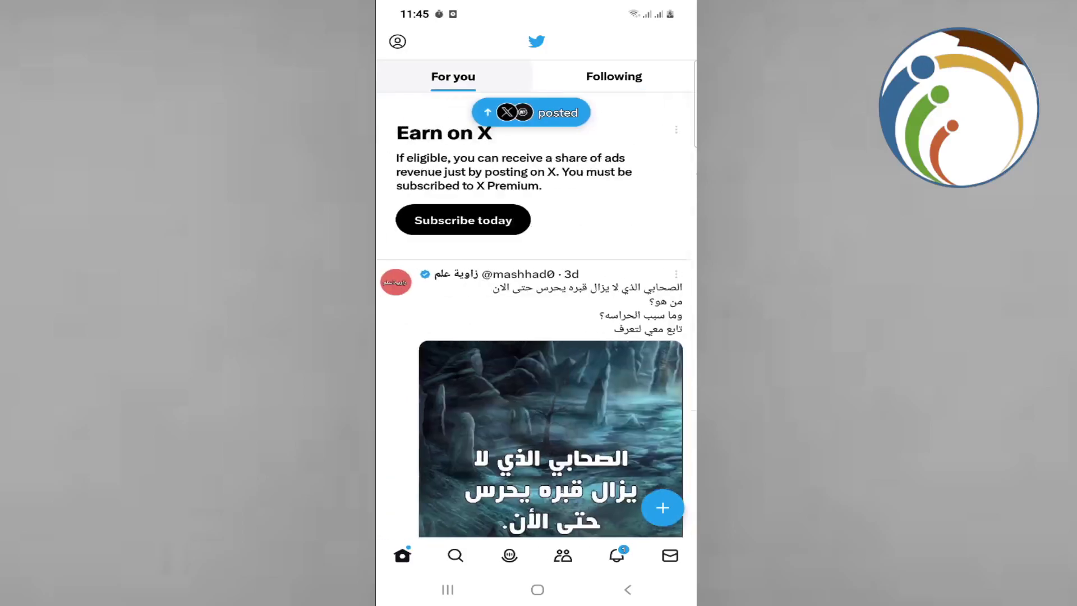
left_click_drag(438, 338, 640, 337)
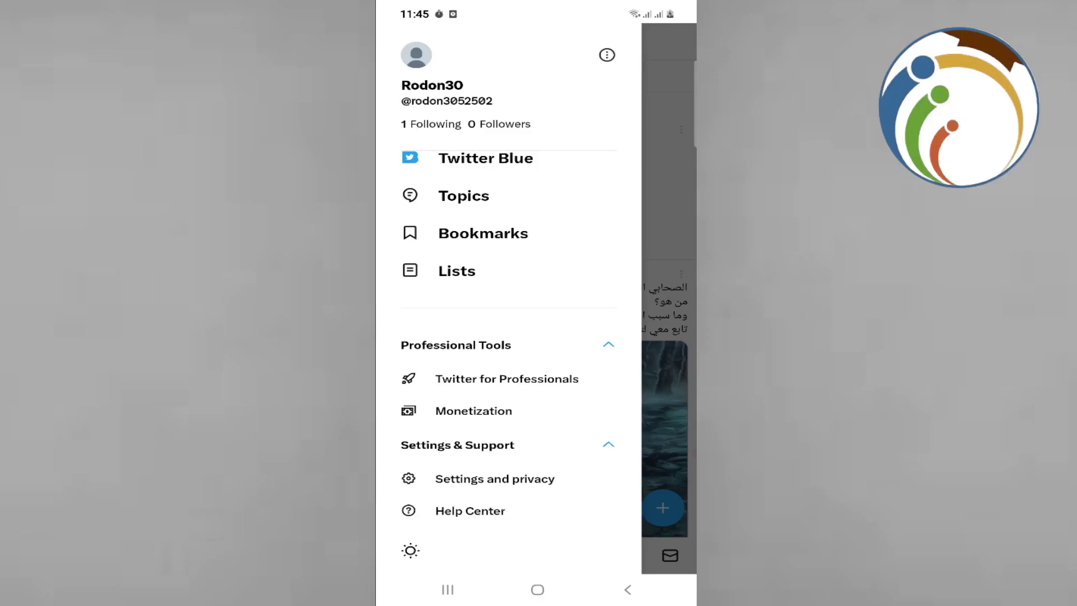
left_click_drag(505, 378, 438, 379)
left_click(495, 479)
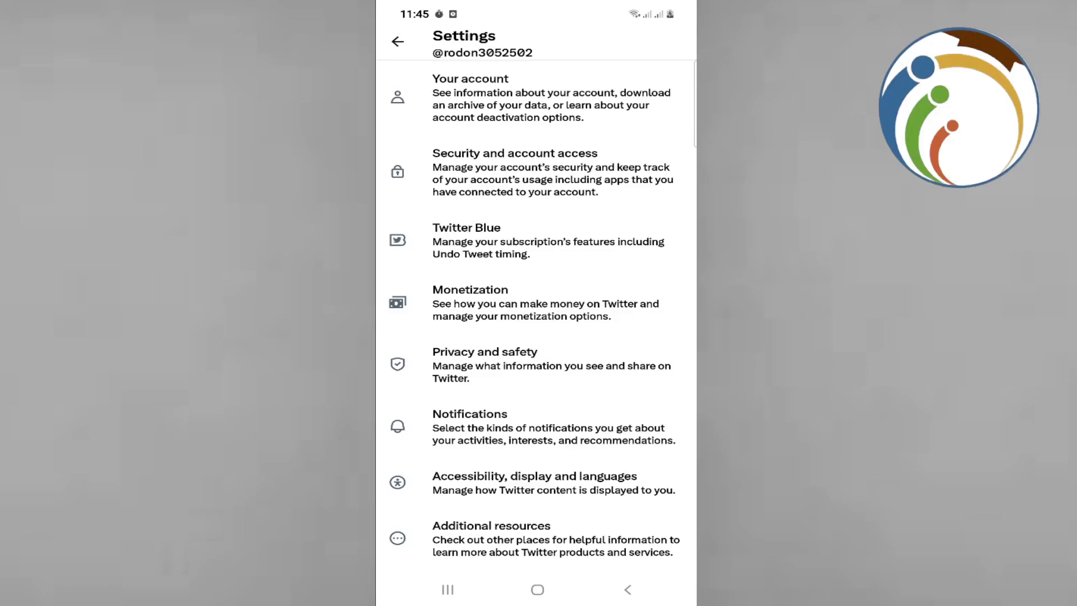
scroll(543, 317, "down", 1)
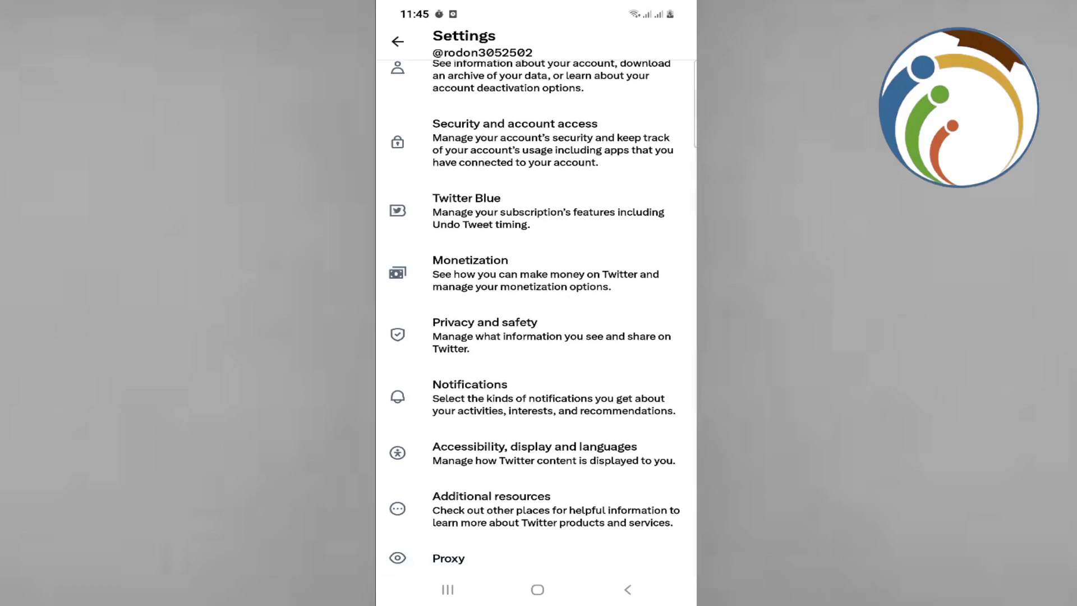
Go to the Privacy and safety category from the Settings list.
left_click(484, 335)
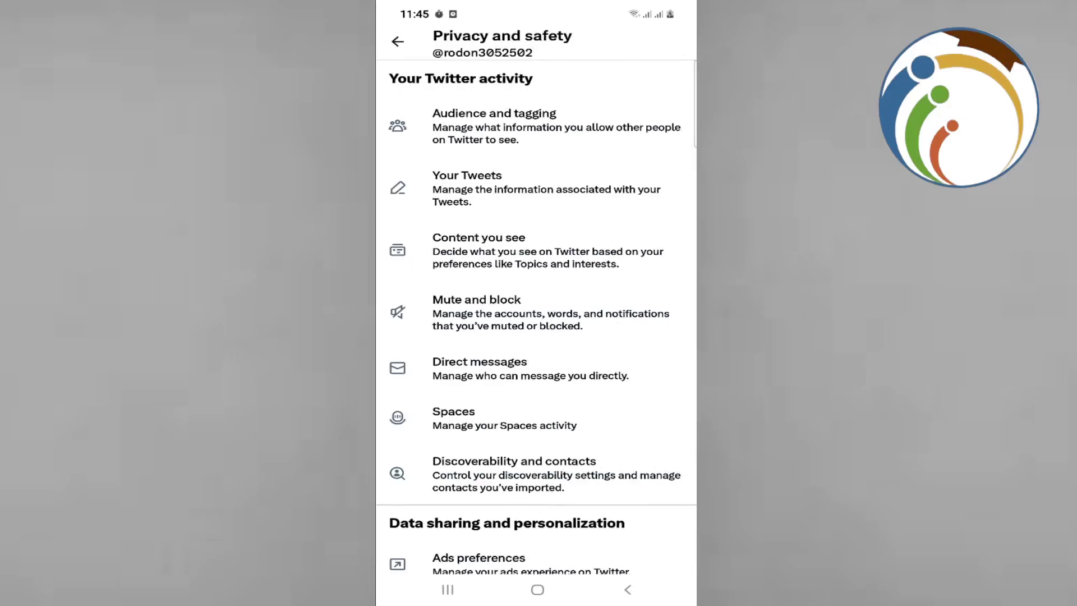
Turn on 'Display media that may contain sensitive content' under Content you see.
left_click(479, 250)
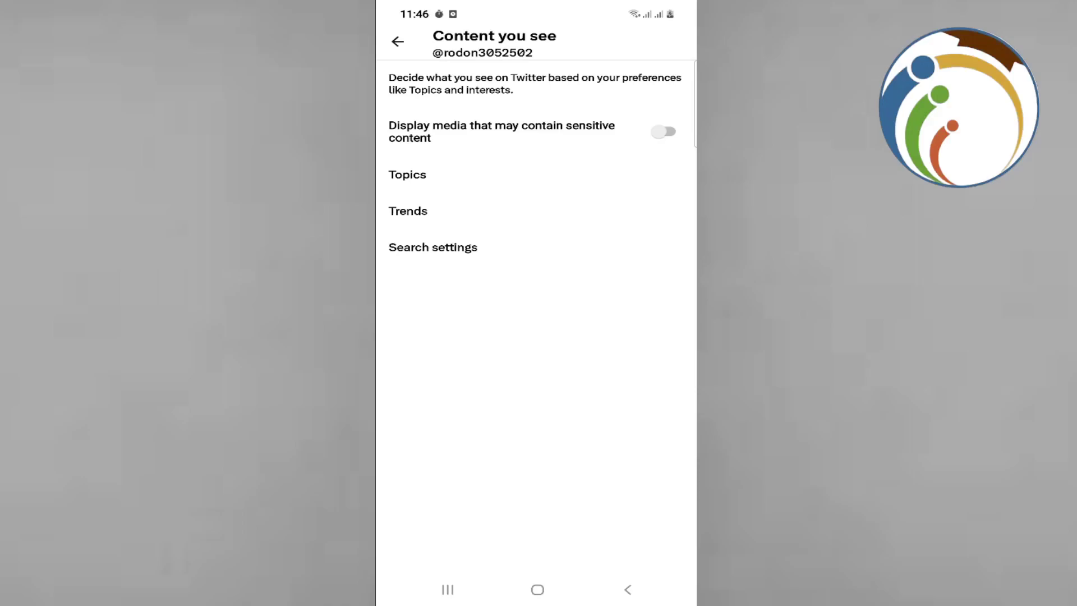
left_click(664, 131)
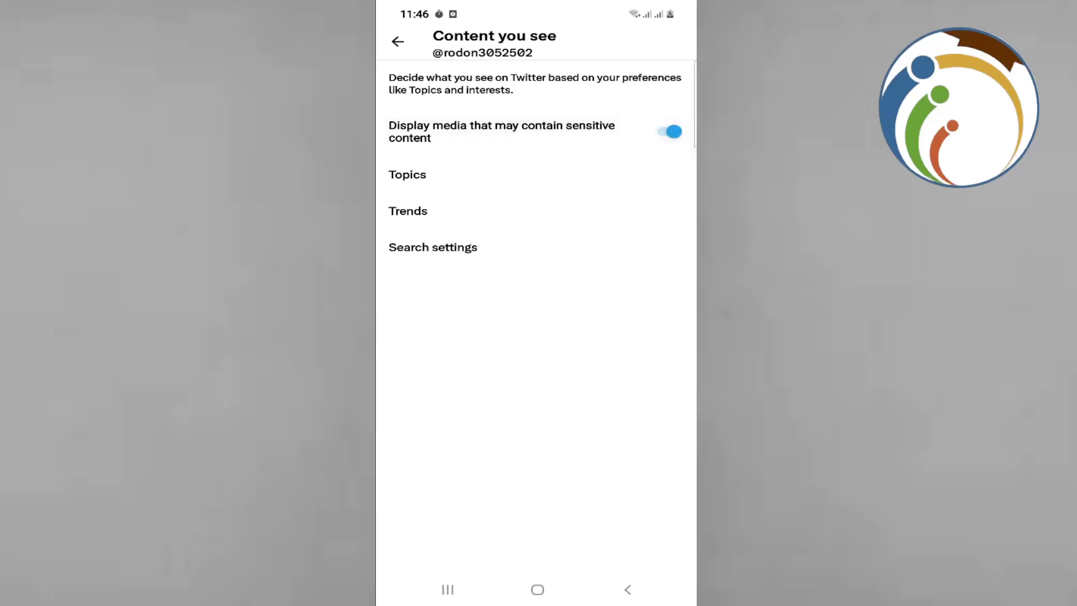